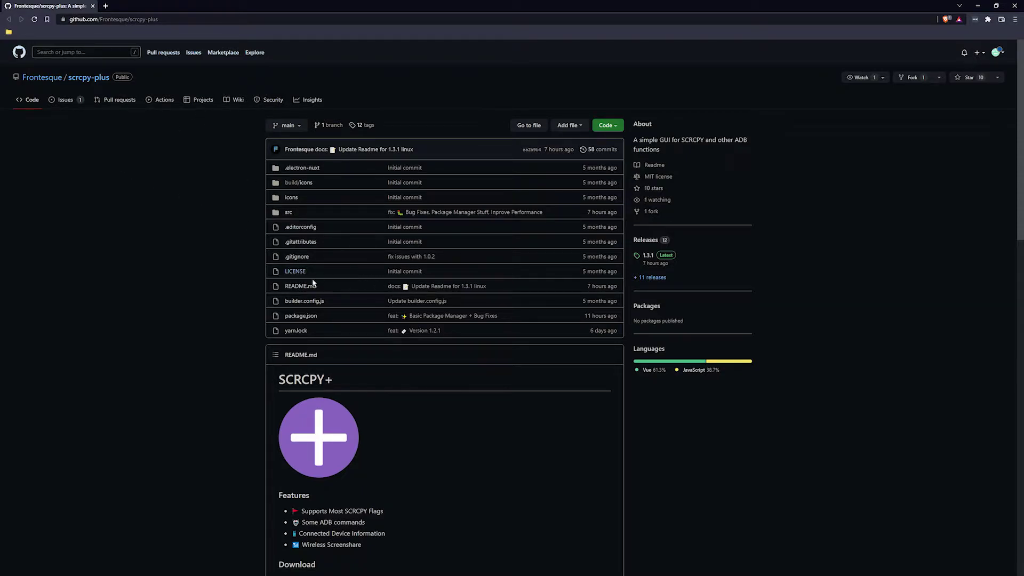
{"action": "scroll", "coordinate": [213, 324], "scroll_direction": "down", "scroll_amount": 2}
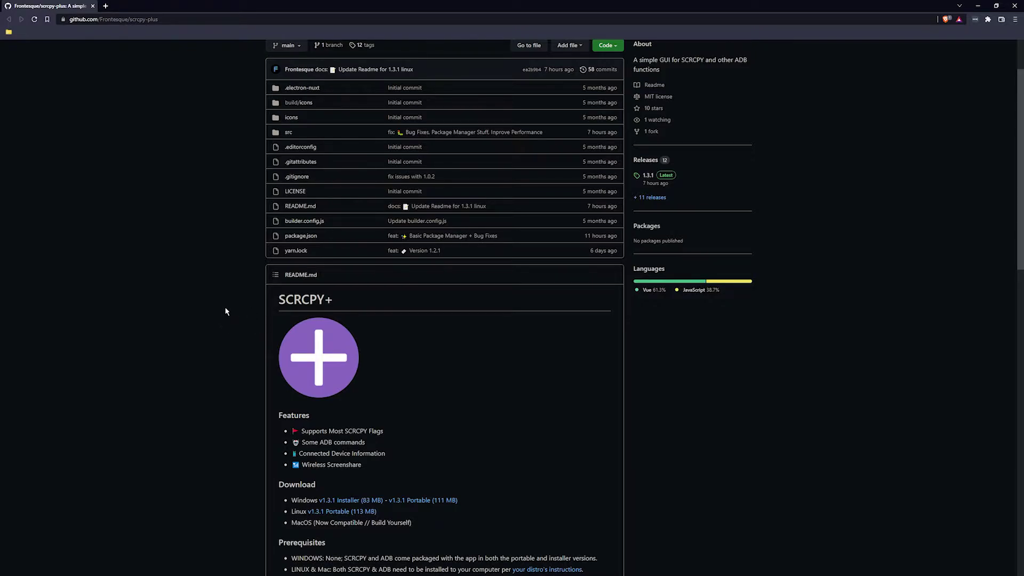
{"action": "scroll", "coordinate": [222, 311], "scroll_direction": "down", "scroll_amount": 5}
{"action": "scroll", "coordinate": [217, 306], "scroll_direction": "down", "scroll_amount": 2}
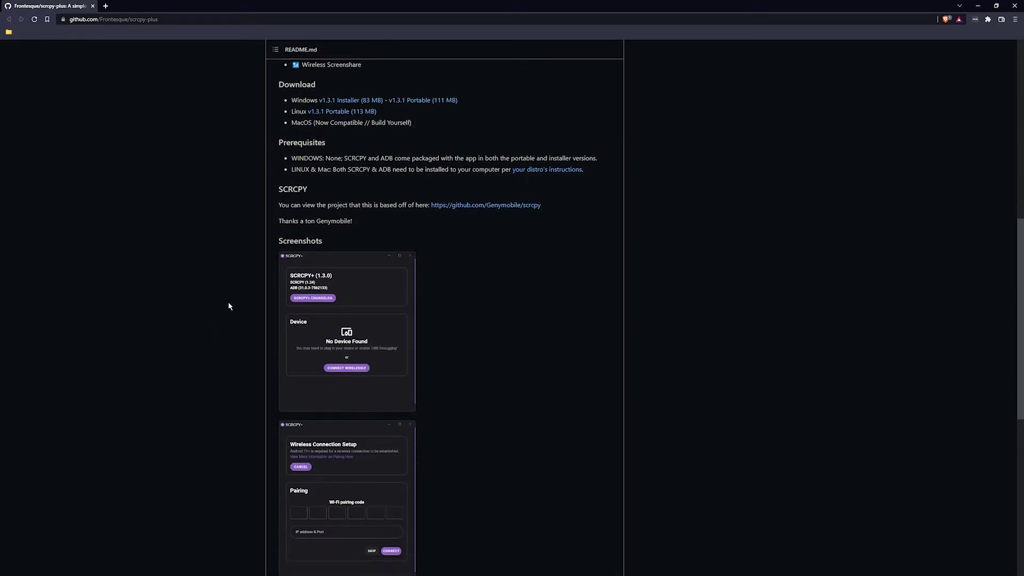
{"action": "scroll", "coordinate": [239, 302], "scroll_direction": "up", "scroll_amount": 8}
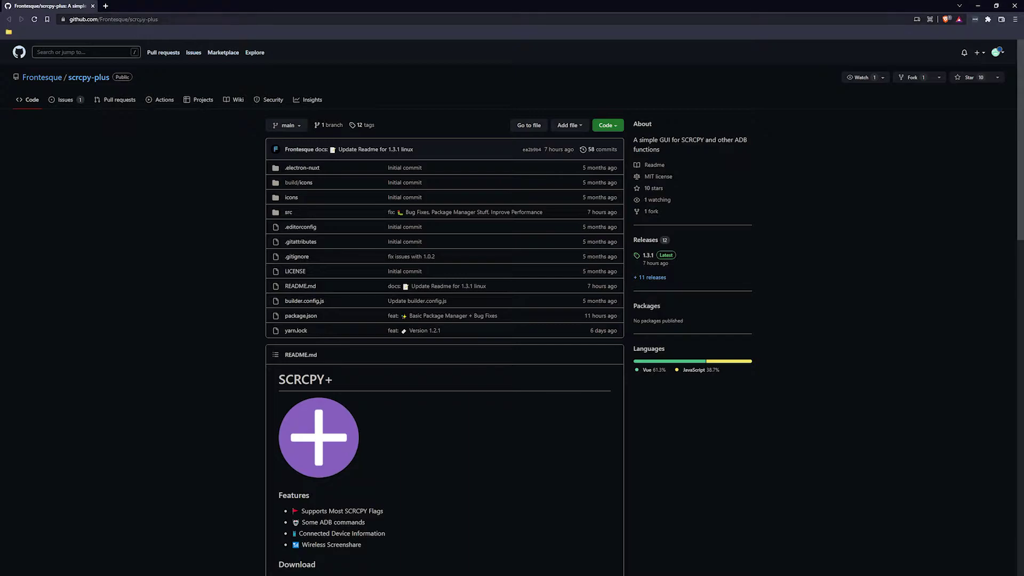
{"action": "scroll", "coordinate": [213, 267], "scroll_direction": "down", "scroll_amount": 4}
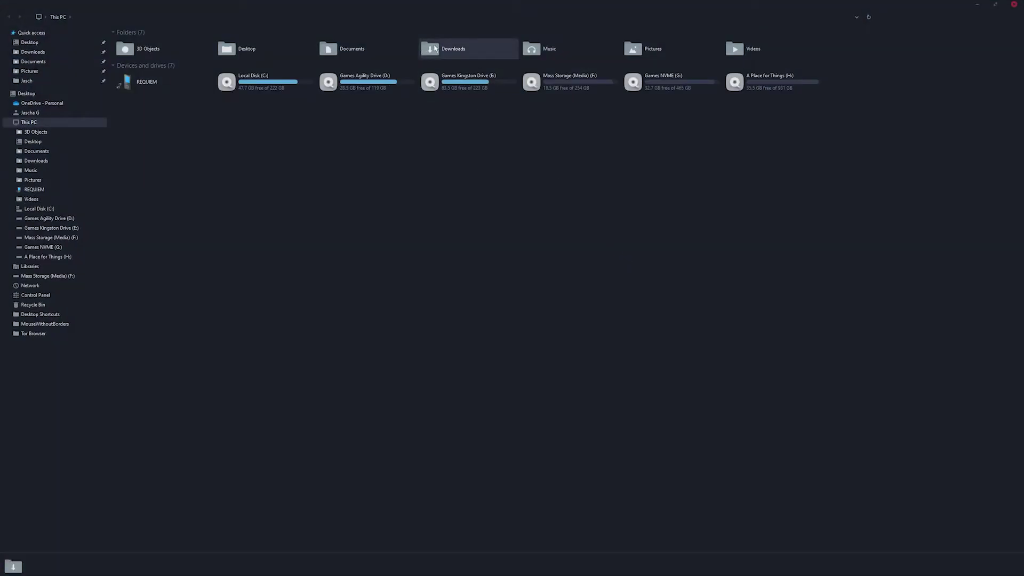
Step: Extract the scrcpy-plus-1.3.1-portable-win-x64 zip in Downloads into its own folder and open it
{"action": "double_click", "coordinate": [451, 48]}
{"action": "right_click", "coordinate": [485, 58]}
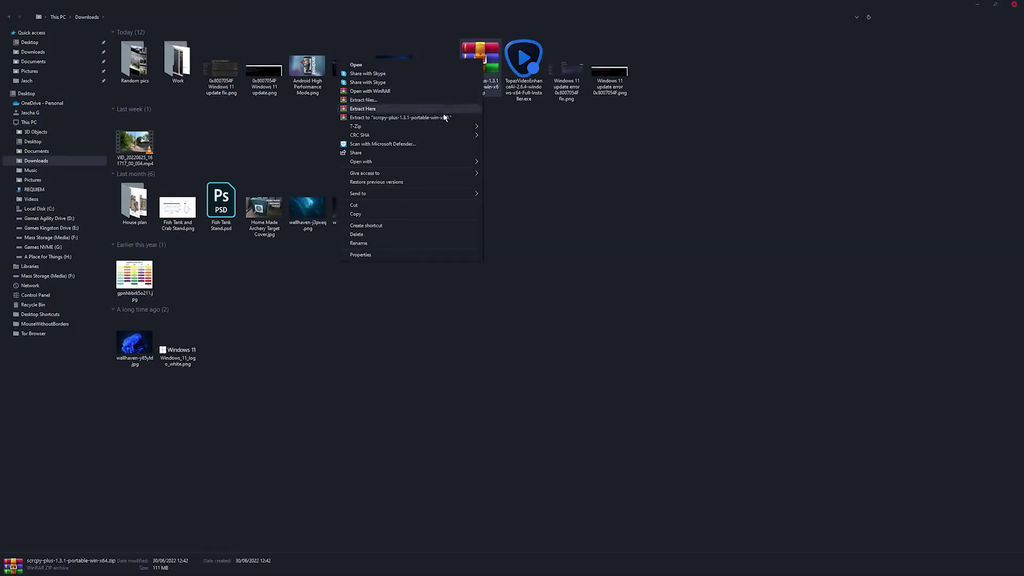
{"action": "left_click", "coordinate": [442, 119]}
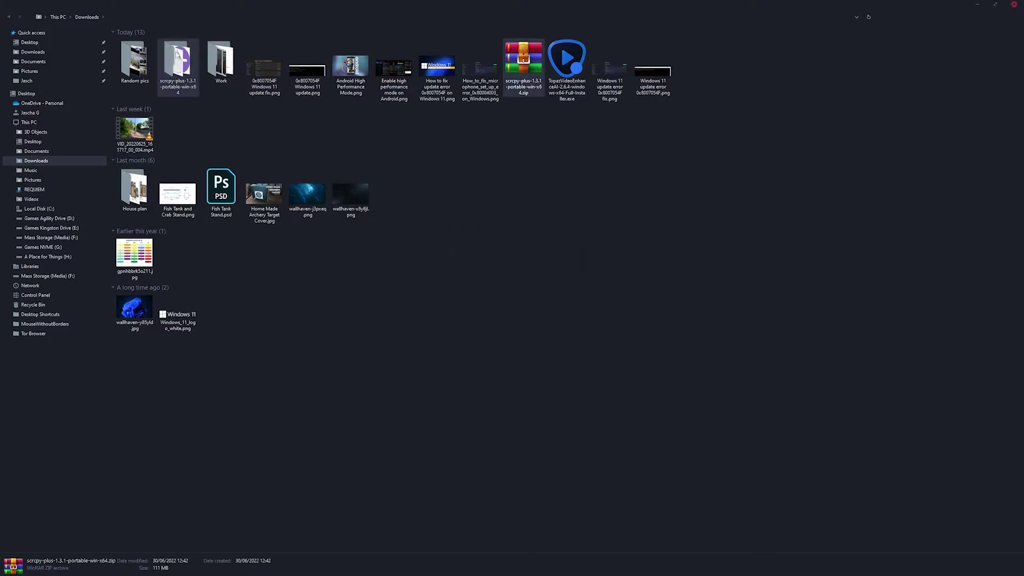
{"action": "double_click", "coordinate": [178, 61]}
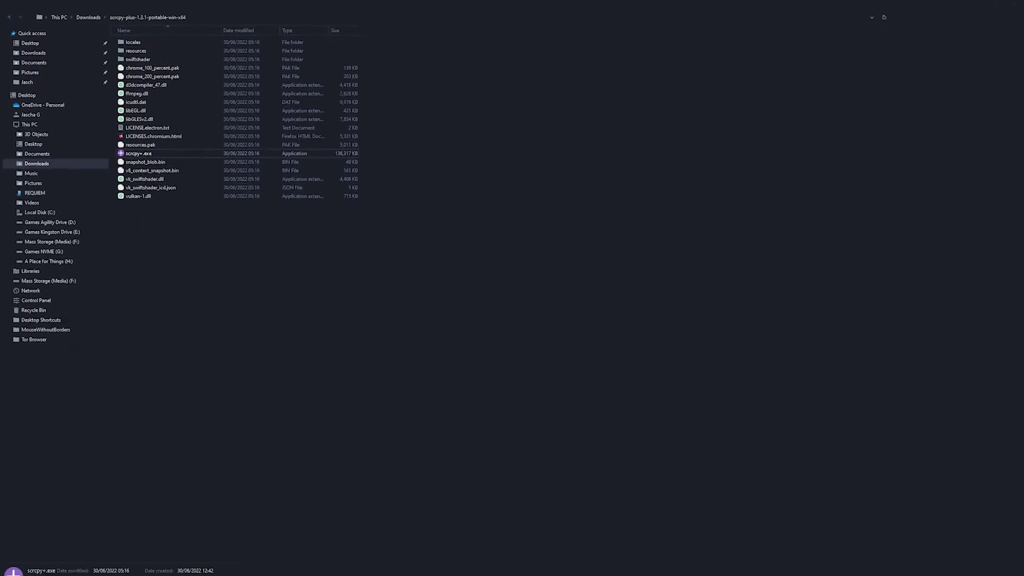
Step: Move the SCRCPY+ window to the top right, make it taller, and scroll down to SCRCPY Settings
{"action": "left_click_drag", "start_coordinate": [1023, 55], "coordinate": [719, 48]}
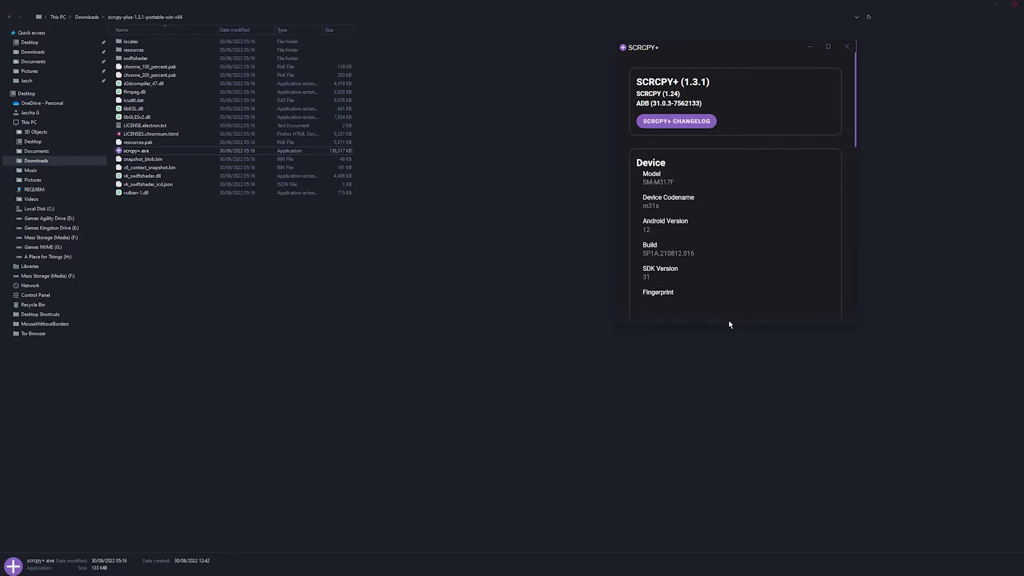
{"action": "left_click_drag", "start_coordinate": [729, 320], "coordinate": [716, 554]}
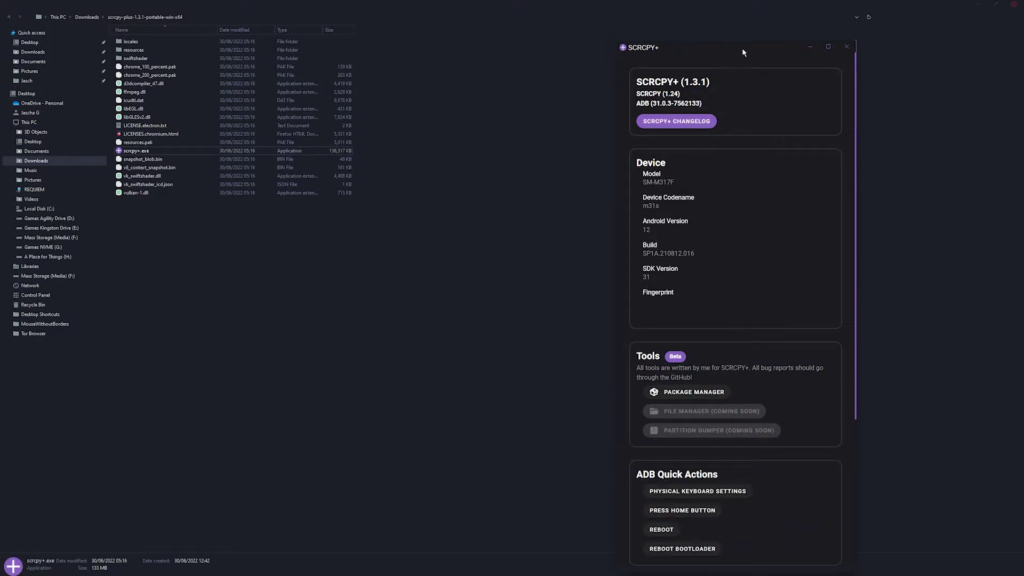
{"action": "left_click_drag", "start_coordinate": [744, 46], "coordinate": [745, 28]}
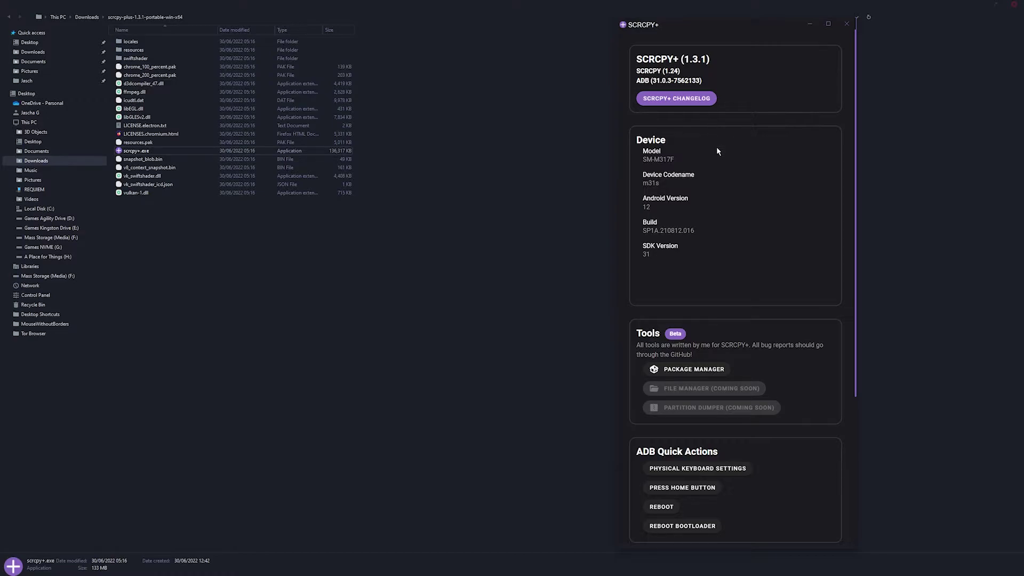
{"action": "scroll", "coordinate": [726, 131], "scroll_direction": "down", "scroll_amount": 1}
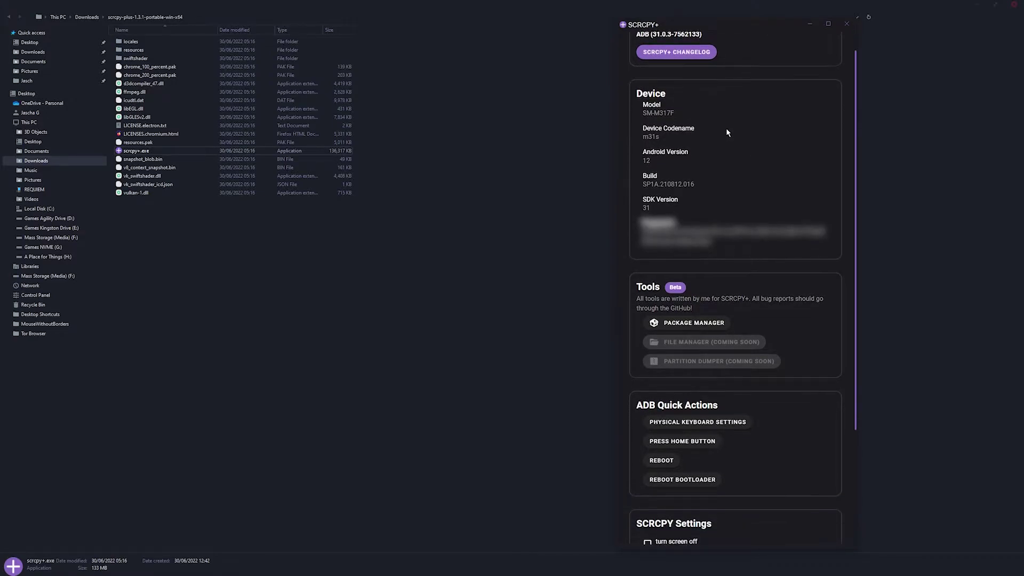
{"action": "scroll", "coordinate": [726, 133], "scroll_direction": "down", "scroll_amount": 2}
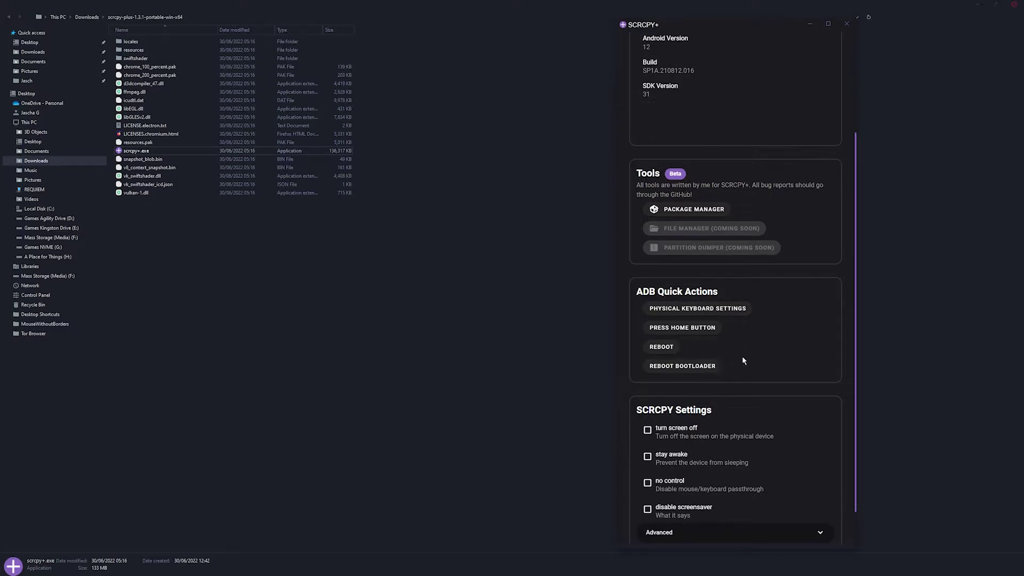
{"action": "scroll", "coordinate": [741, 357], "scroll_direction": "down", "scroll_amount": 1}
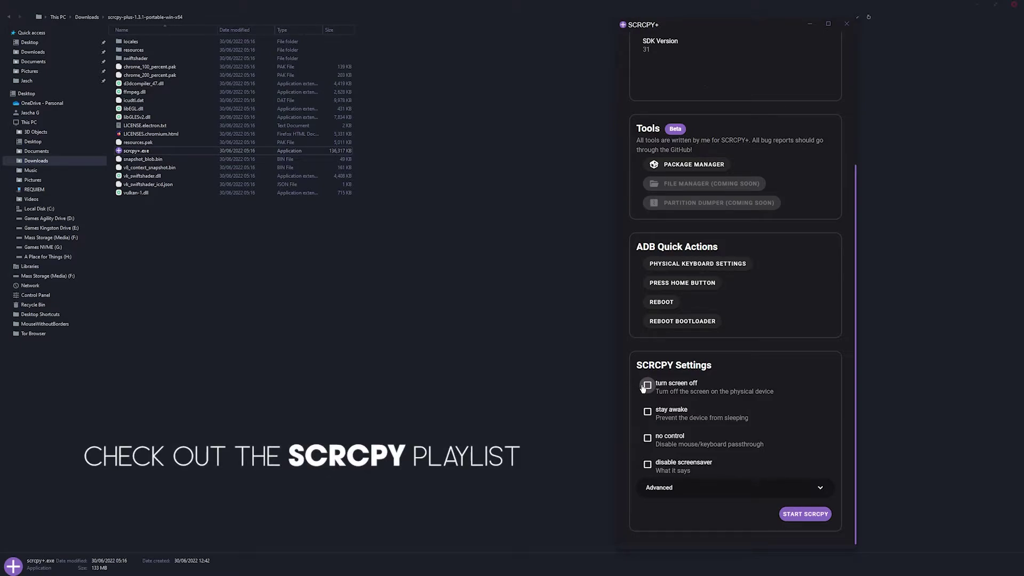
Step: Expand the Advanced scrcpy options and enable always on top
{"action": "left_click", "coordinate": [819, 488]}
{"action": "scroll", "coordinate": [693, 374], "scroll_direction": "down", "scroll_amount": 2}
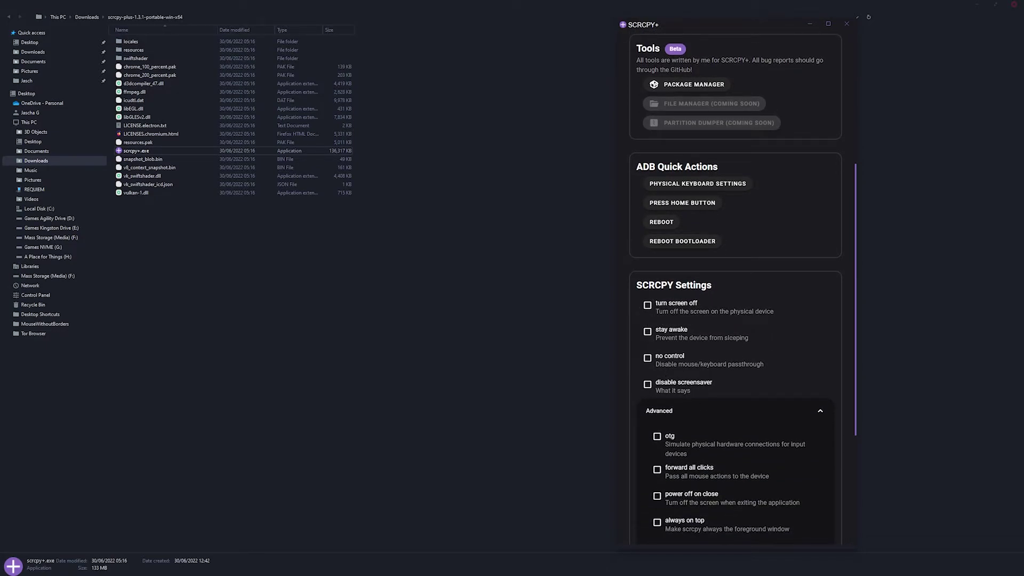
{"action": "scroll", "coordinate": [787, 344], "scroll_direction": "down", "scroll_amount": 3}
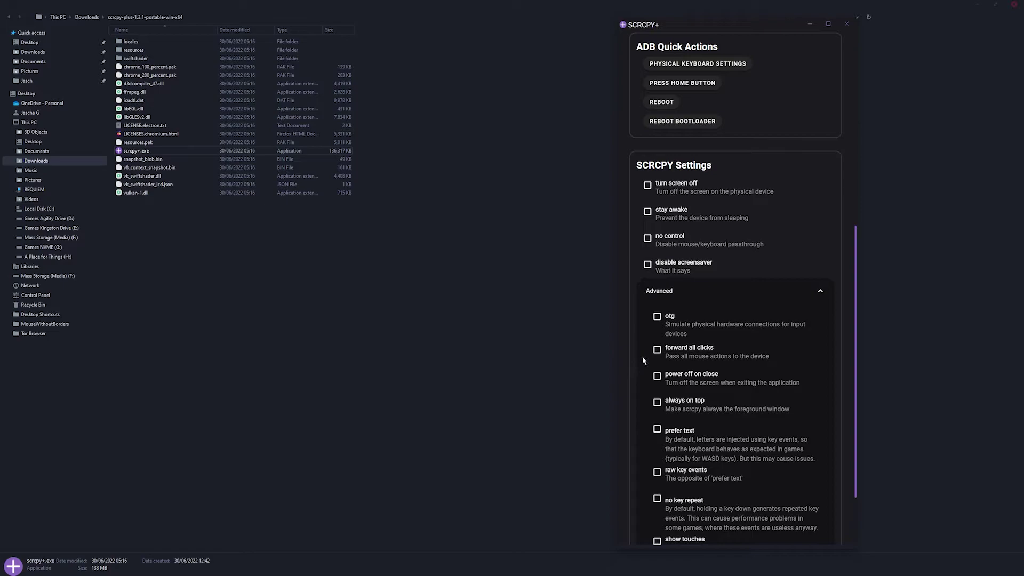
{"action": "scroll", "coordinate": [644, 361], "scroll_direction": "down", "scroll_amount": 1}
{"action": "left_click", "coordinate": [656, 362]}
Step: Enable show touches, lock video orientation and stay awake, then start the scrcpy mirror
{"action": "scroll", "coordinate": [650, 372], "scroll_direction": "down", "scroll_amount": 1}
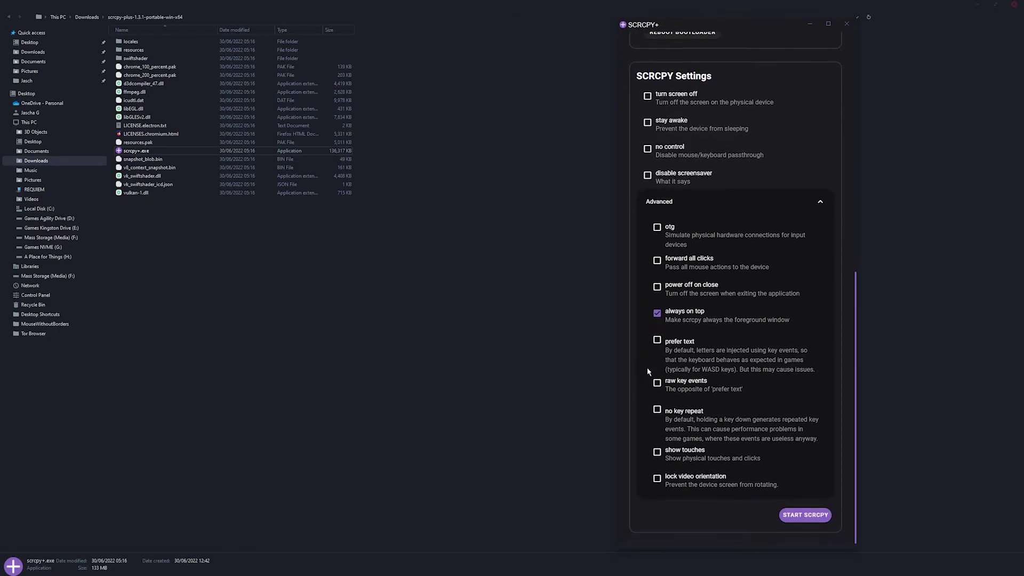
{"action": "left_click", "coordinate": [658, 450]}
{"action": "left_click", "coordinate": [657, 477]}
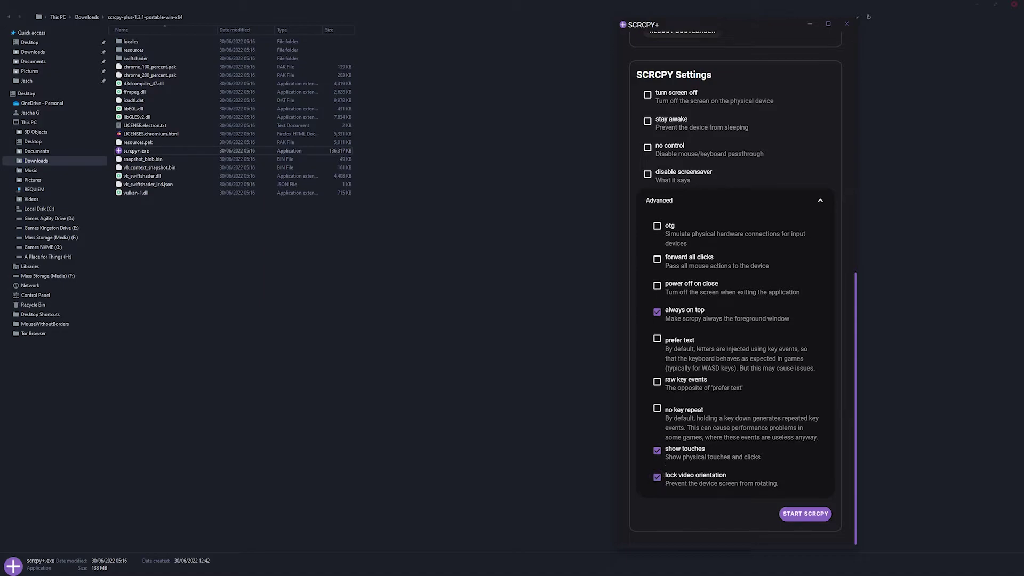
{"action": "scroll", "coordinate": [657, 469], "scroll_direction": "up", "scroll_amount": 3}
{"action": "left_click", "coordinate": [648, 281]}
{"action": "scroll", "coordinate": [648, 281], "scroll_direction": "down", "scroll_amount": 2}
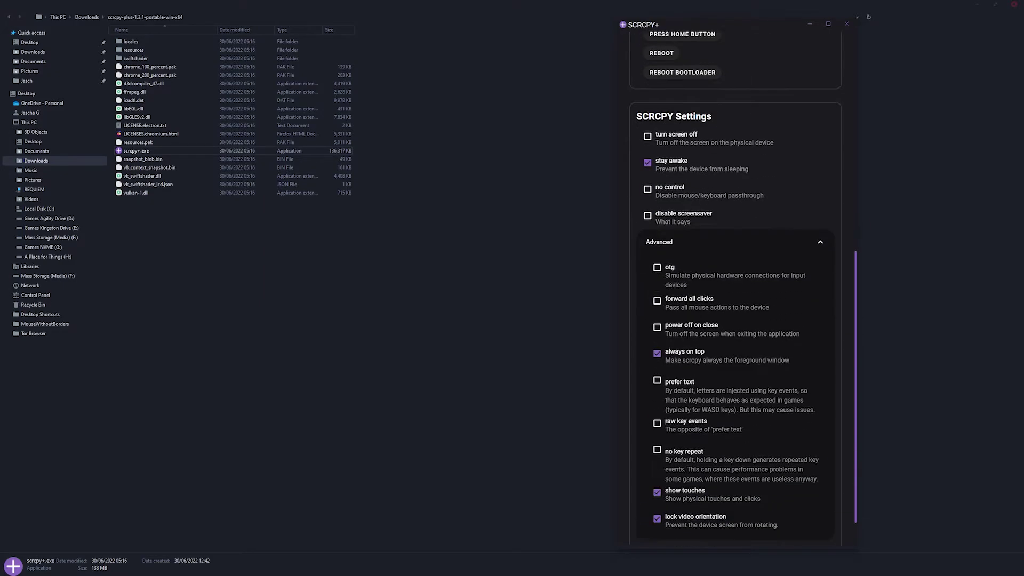
{"action": "left_click", "coordinate": [800, 515]}
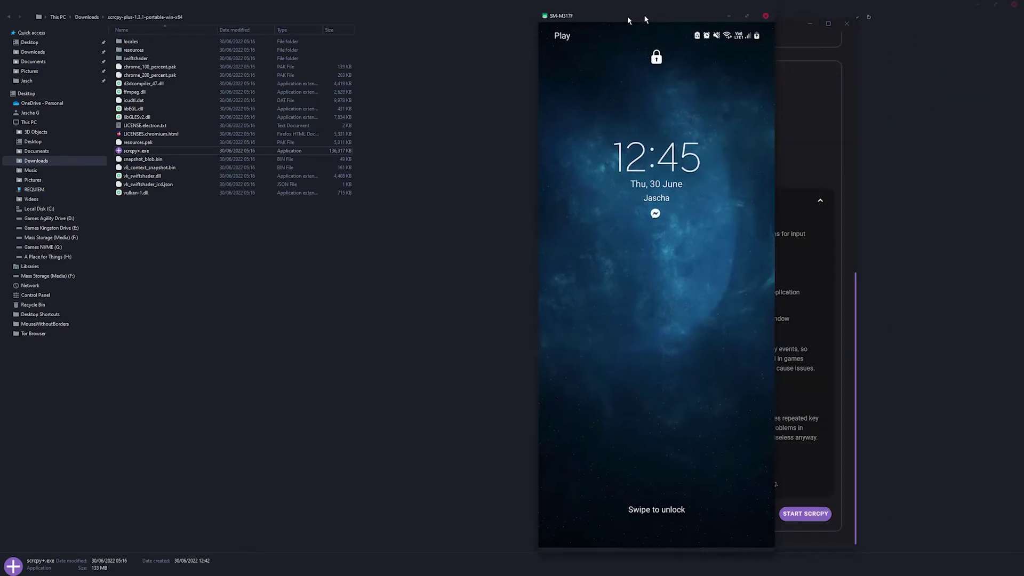
Step: Move the phone mirror left, swipe up and draw the unlock pattern, then flip between home pages
{"action": "left_click_drag", "start_coordinate": [628, 16], "coordinate": [456, 15]}
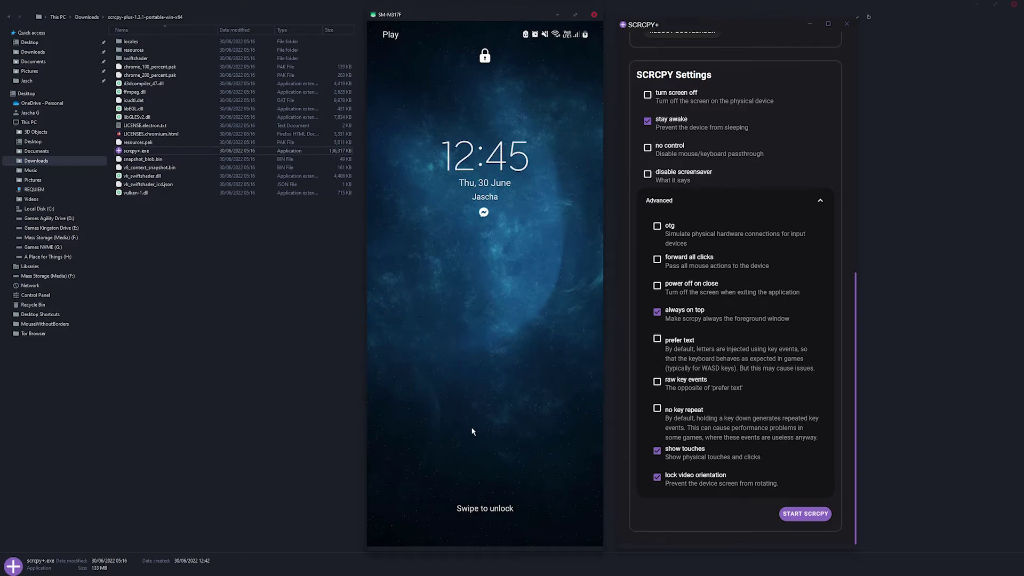
{"action": "left_click_drag", "start_coordinate": [472, 431], "coordinate": [488, 205]}
{"action": "mouse_move", "coordinate": [535, 353]}
{"action": "left_mouse_down"}
{"action": "mouse_move", "coordinate": [427, 354]}
{"action": "mouse_move", "coordinate": [436, 452]}
{"action": "mouse_move", "coordinate": [485, 401]}
{"action": "mouse_move", "coordinate": [482, 409]}
{"action": "left_mouse_up"}
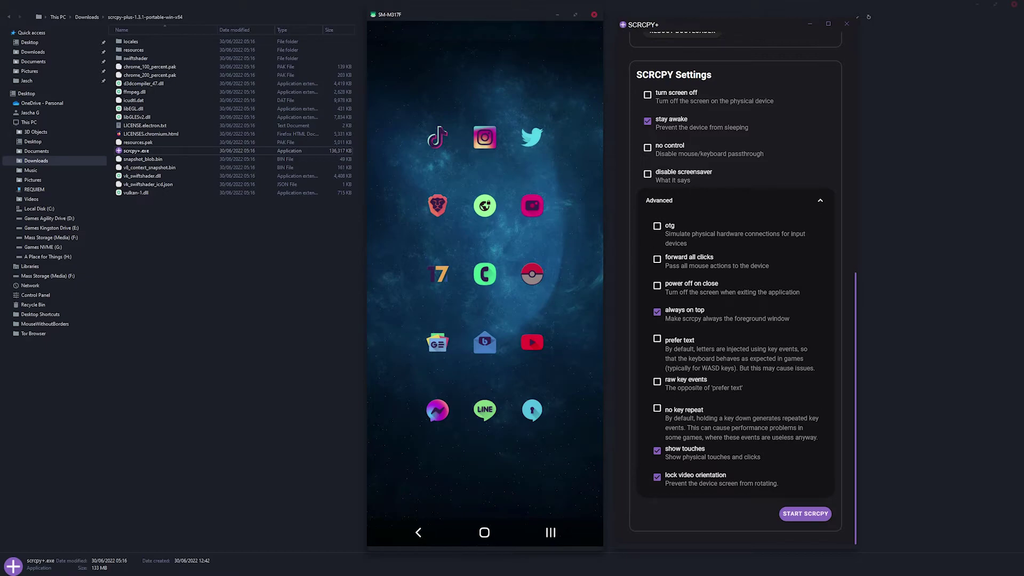
{"action": "scroll", "coordinate": [763, 302], "scroll_direction": "up", "scroll_amount": 3}
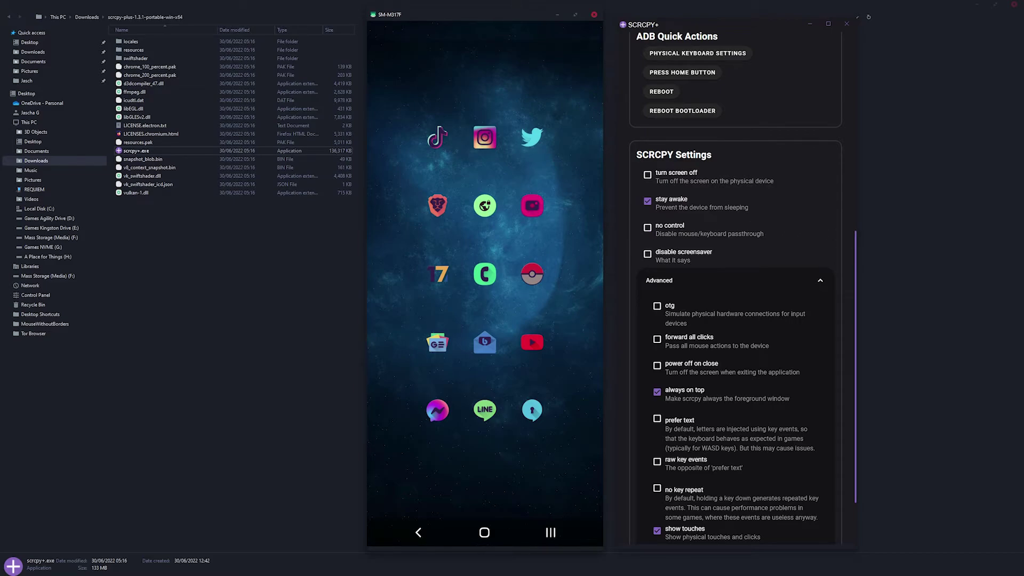
{"action": "left_click_drag", "start_coordinate": [537, 233], "coordinate": [464, 236]}
{"action": "scroll", "coordinate": [775, 240], "scroll_direction": "up", "scroll_amount": 6}
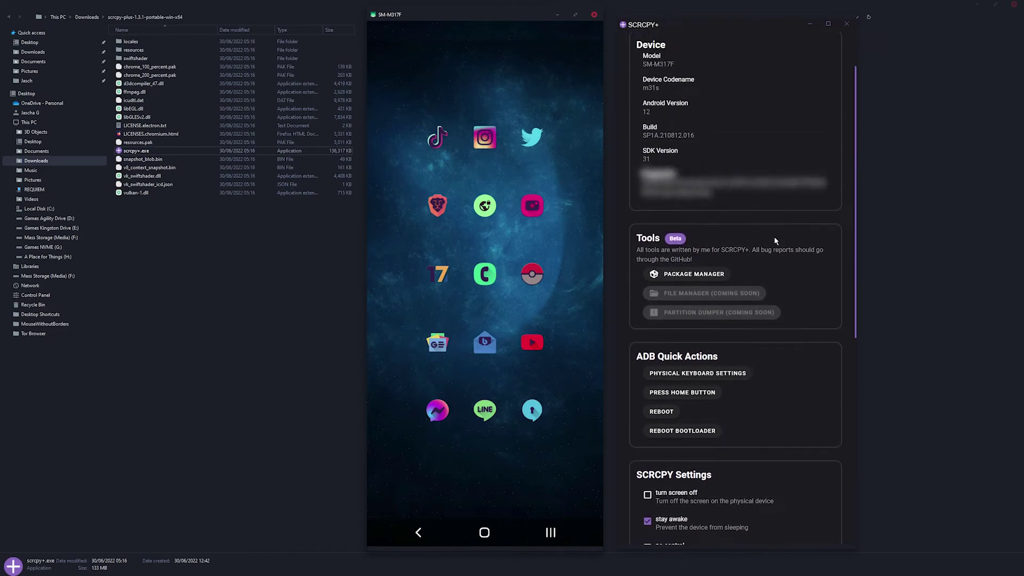
Step: Scroll through the SCRCPY+ panel's device details and settings with the phone mirror closed
{"action": "scroll", "coordinate": [775, 240], "scroll_direction": "up", "scroll_amount": 2}
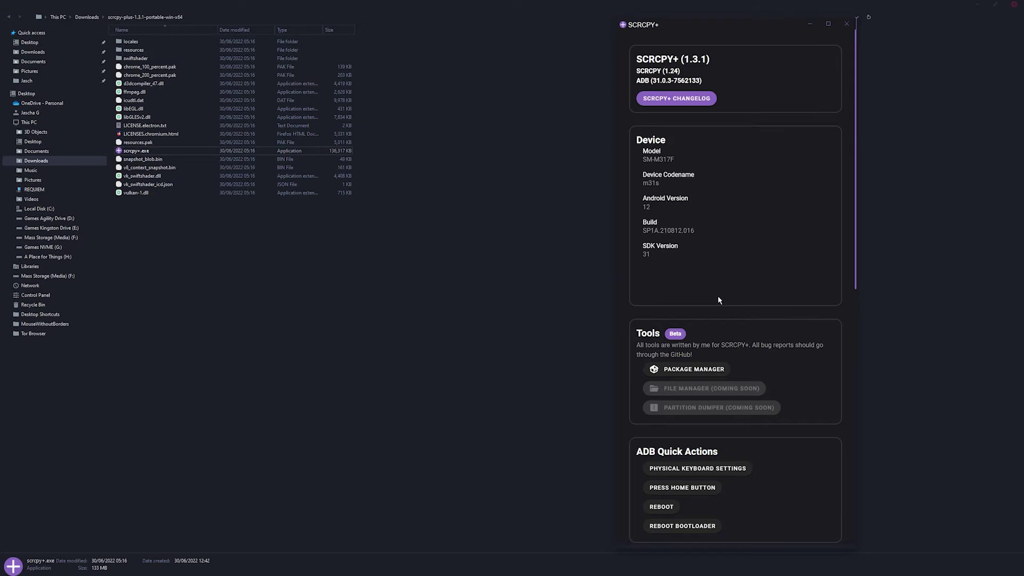
{"action": "scroll", "coordinate": [727, 233], "scroll_direction": "down", "scroll_amount": 2}
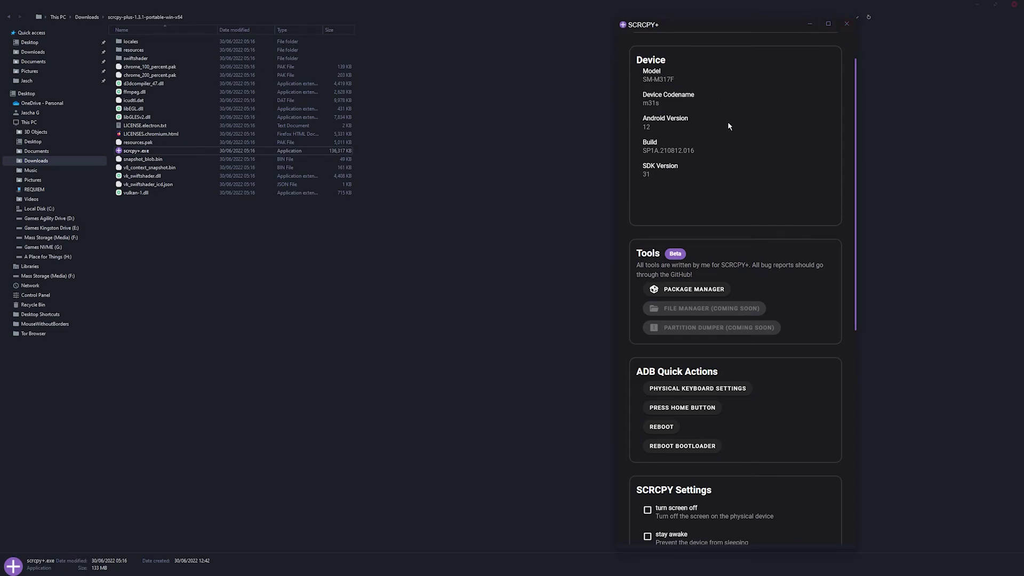
Step: Close File Explorer and scroll through the SCRCPY+ settings and Advanced options
{"action": "left_click", "coordinate": [1014, 5]}
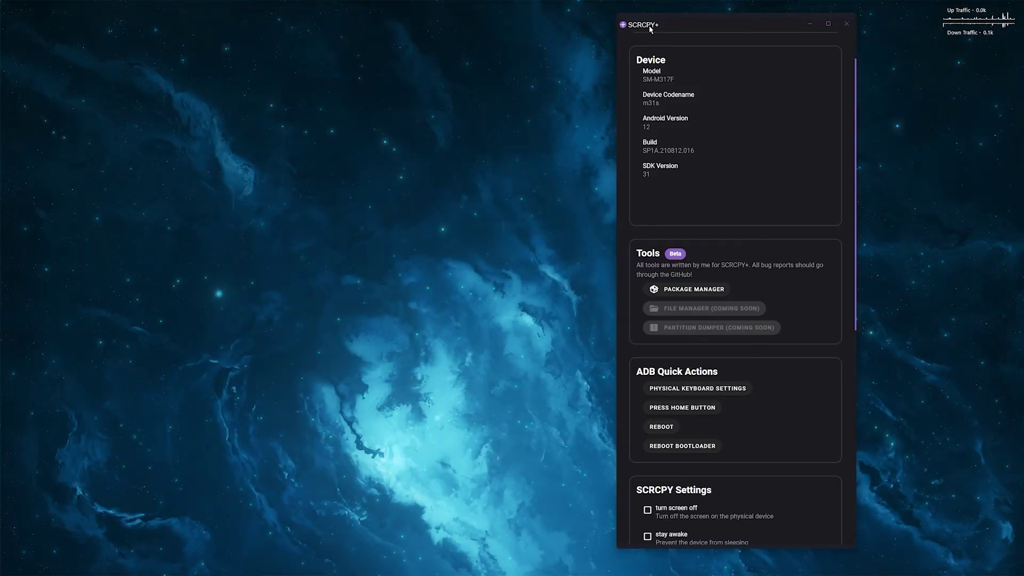
{"action": "scroll", "coordinate": [799, 137], "scroll_direction": "down", "scroll_amount": 8}
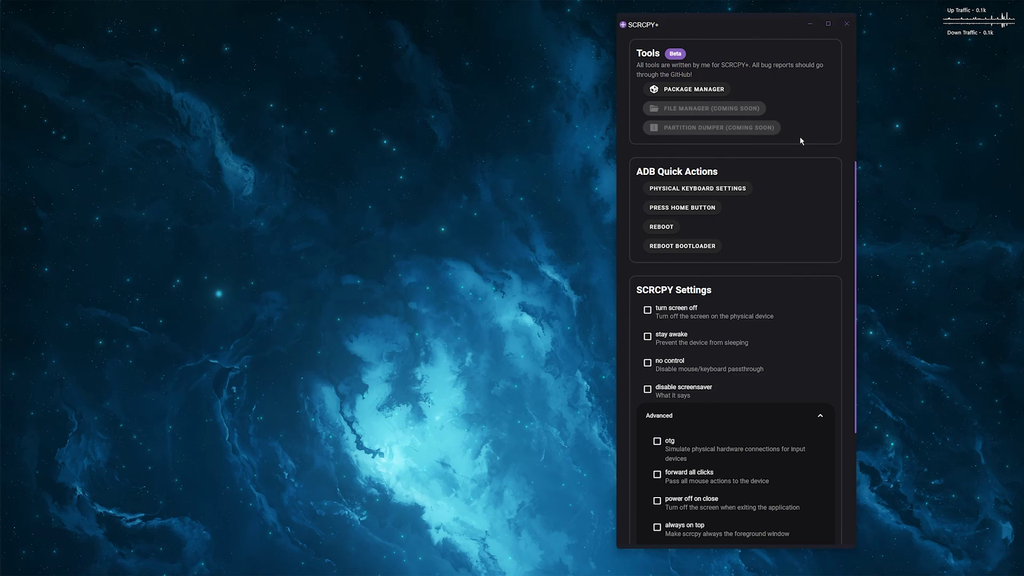
{"action": "scroll", "coordinate": [799, 136], "scroll_direction": "up", "scroll_amount": 1}
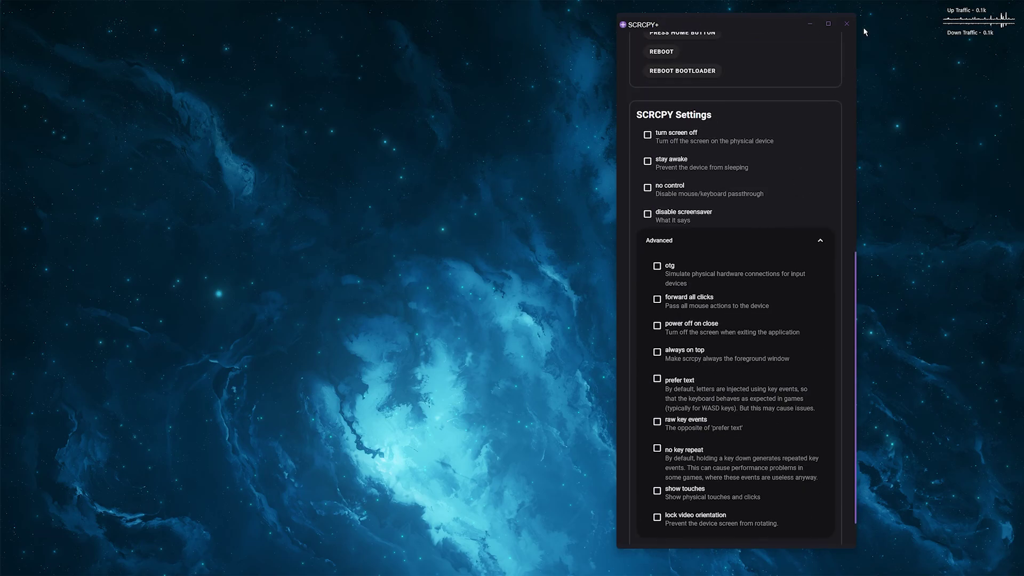